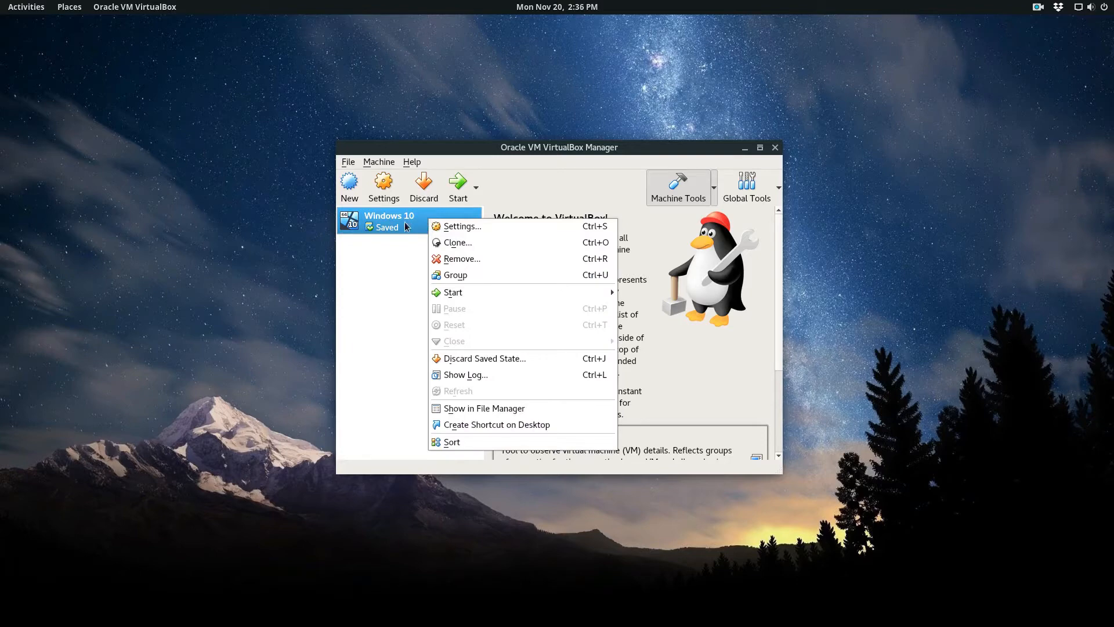
Step: Remove the existing Windows 10 virtual machine and delete all of its files
{"action": "left_click", "coordinate": [458, 260]}
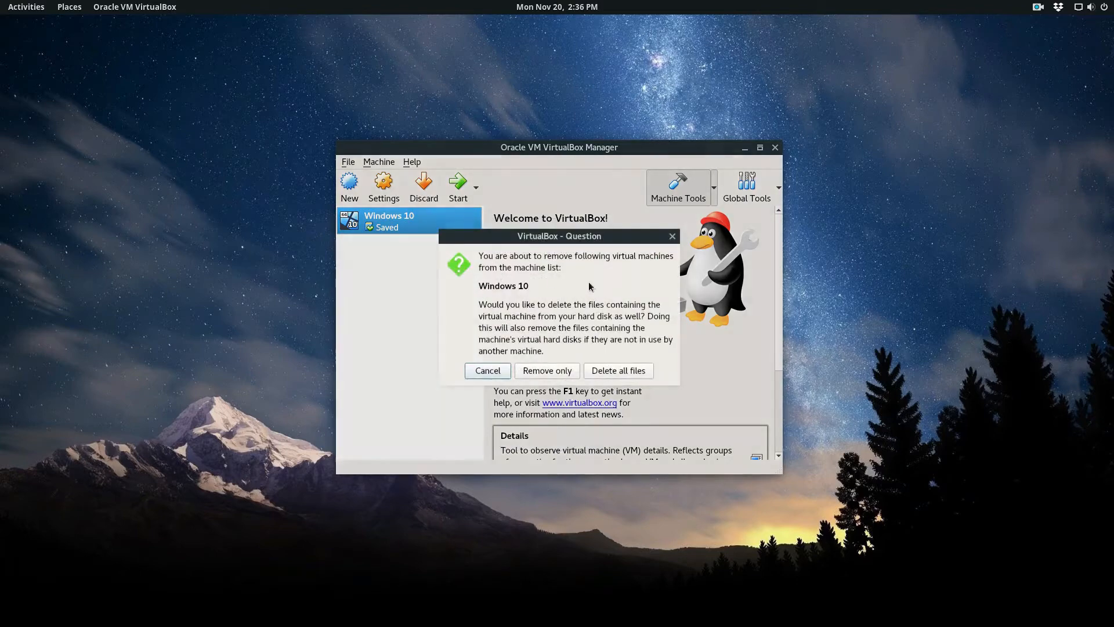
{"action": "left_click", "coordinate": [609, 371]}
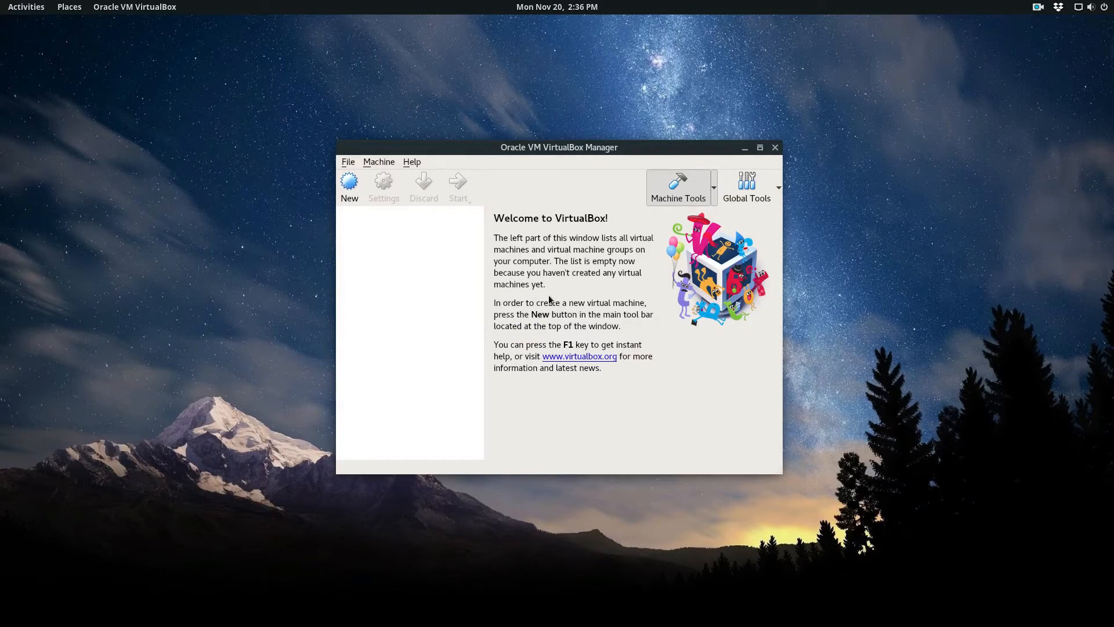
Step: Start a new virtual machine named Windows 10 with type Microsoft Windows and version Windows 10 (64-bit)
{"action": "left_click", "coordinate": [347, 180]}
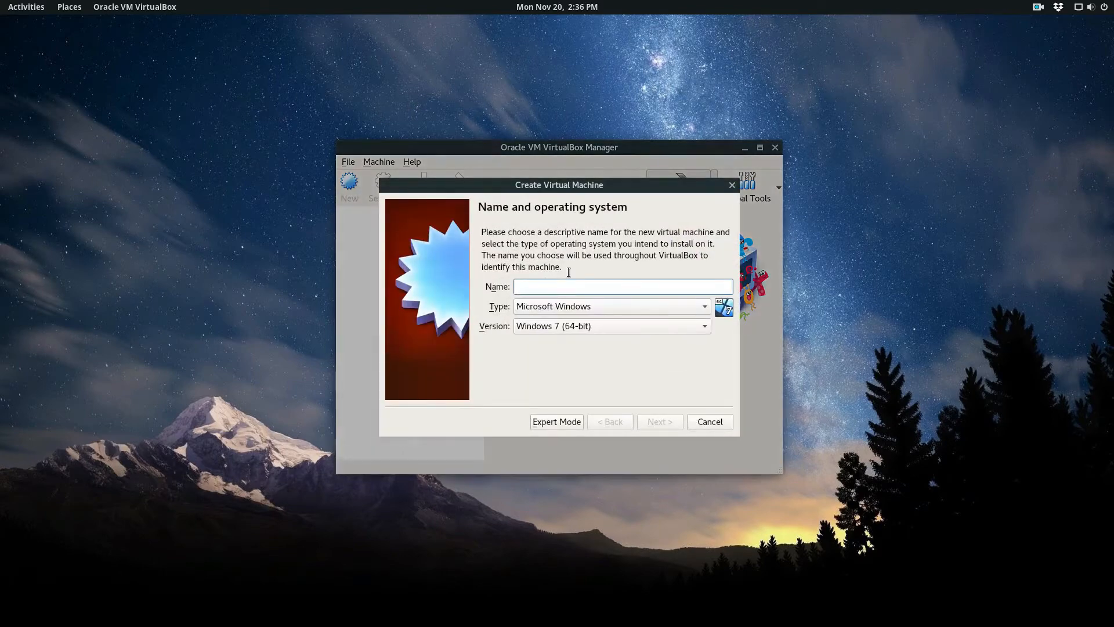
{"action": "left_click", "coordinate": [622, 306]}
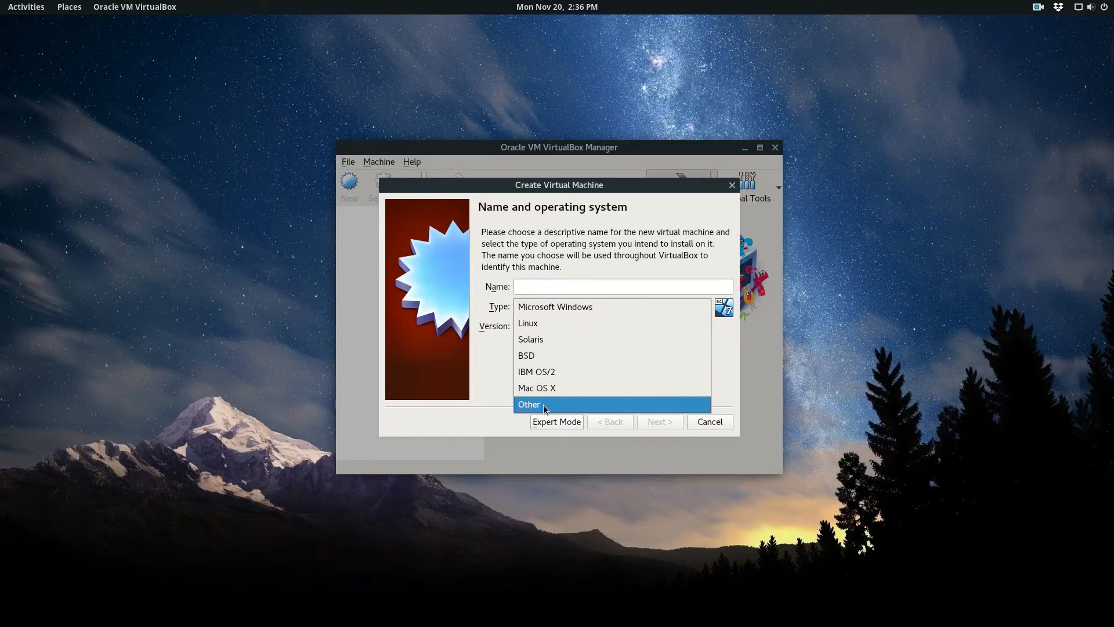
{"action": "left_click", "coordinate": [499, 379]}
{"action": "left_click", "coordinate": [538, 290]}
{"action": "type", "text": "W"}
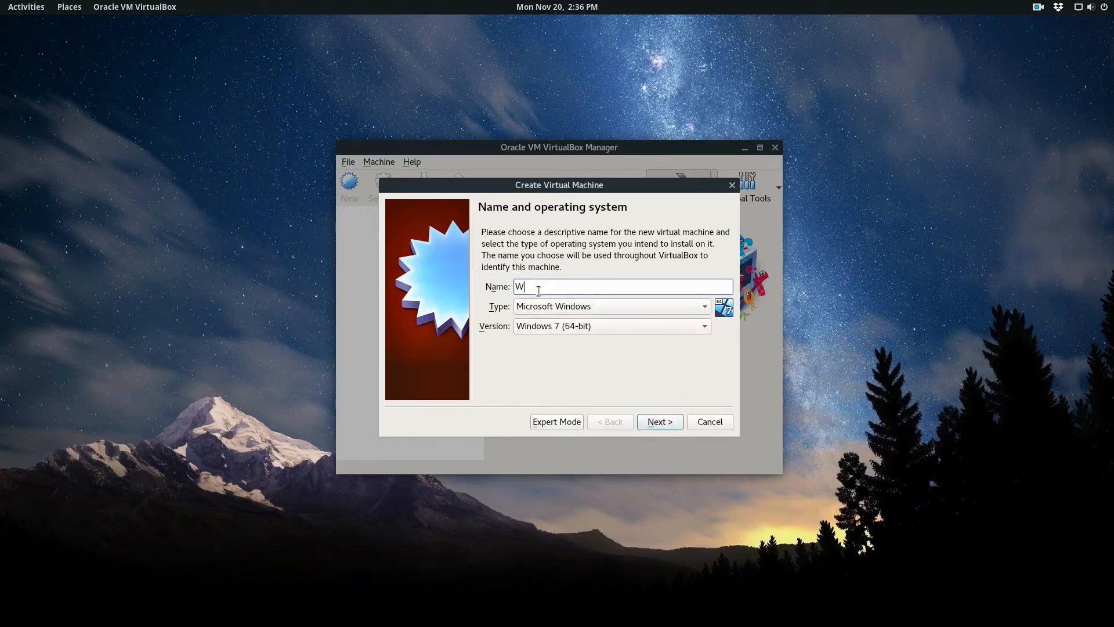
{"action": "type", "text": "indows 10"}
{"action": "left_click_drag", "start_coordinate": [564, 288], "coordinate": [516, 289]}
{"action": "left_click", "coordinate": [571, 326]}
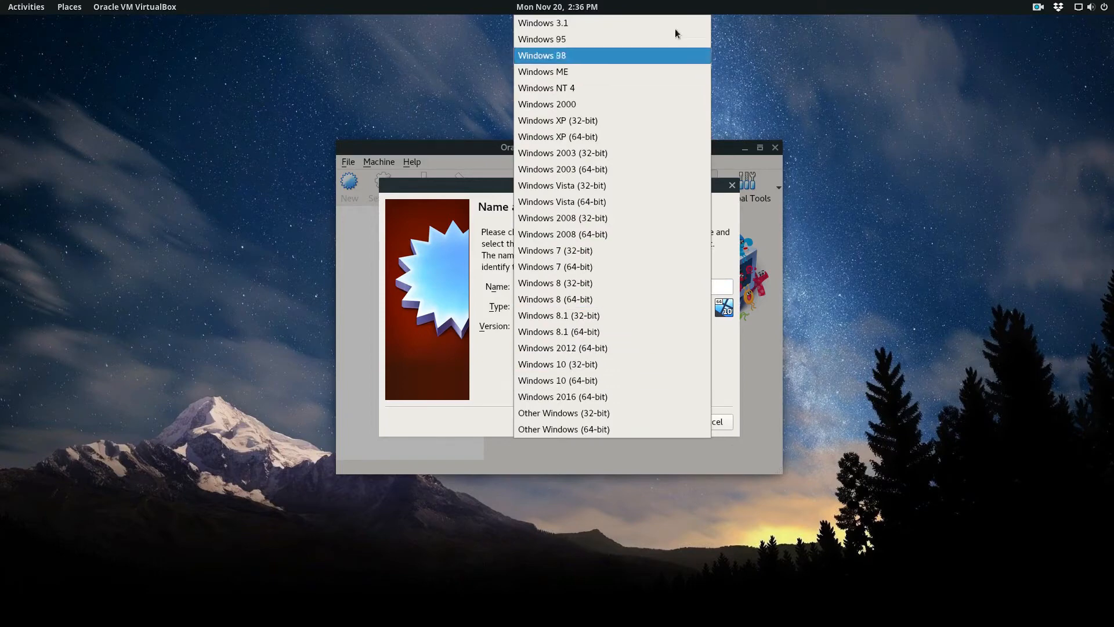
{"action": "left_click", "coordinate": [593, 380]}
{"action": "left_click", "coordinate": [652, 421]}
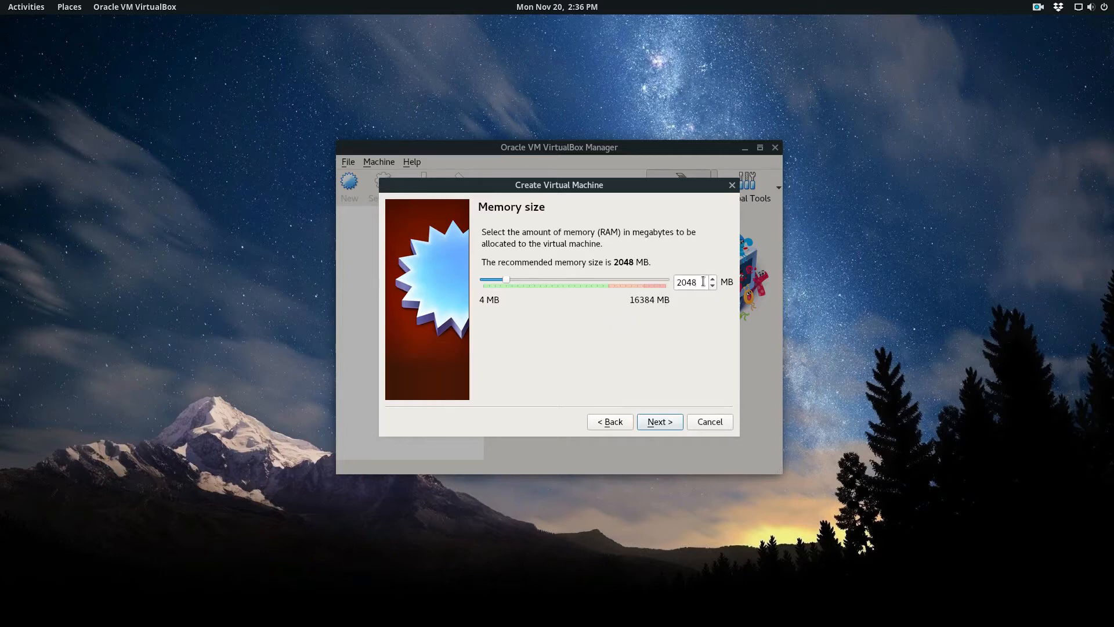
Step: Enter 4068 MB as the memory size, fine-tune the allocation, and continue to the hard disk setup
{"action": "left_click_drag", "start_coordinate": [703, 282], "coordinate": [673, 282]}
{"action": "type", "text": "4068"}
{"action": "mouse_move", "coordinate": [530, 280]}
{"action": "left_mouse_down"}
{"action": "mouse_move", "coordinate": [643, 290]}
{"action": "mouse_move", "coordinate": [540, 286]}
{"action": "left_mouse_up"}
{"action": "left_click", "coordinate": [666, 423]}
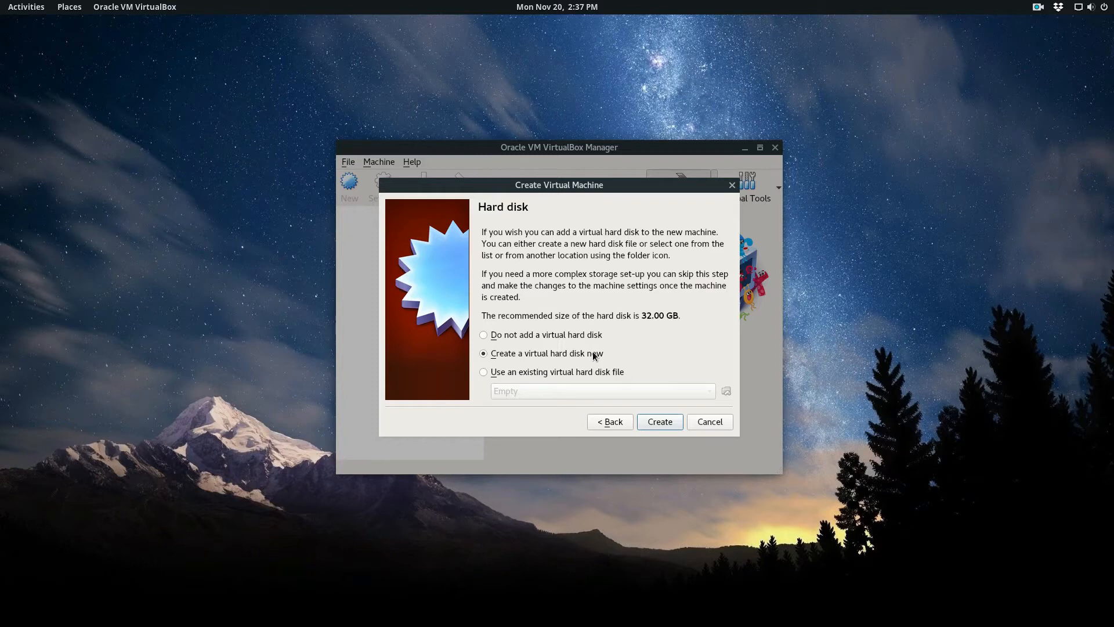
Step: Create a dynamically allocated 32.00 GB VDI virtual hard disk named Windows 10 for the new machine
{"action": "left_click", "coordinate": [657, 423]}
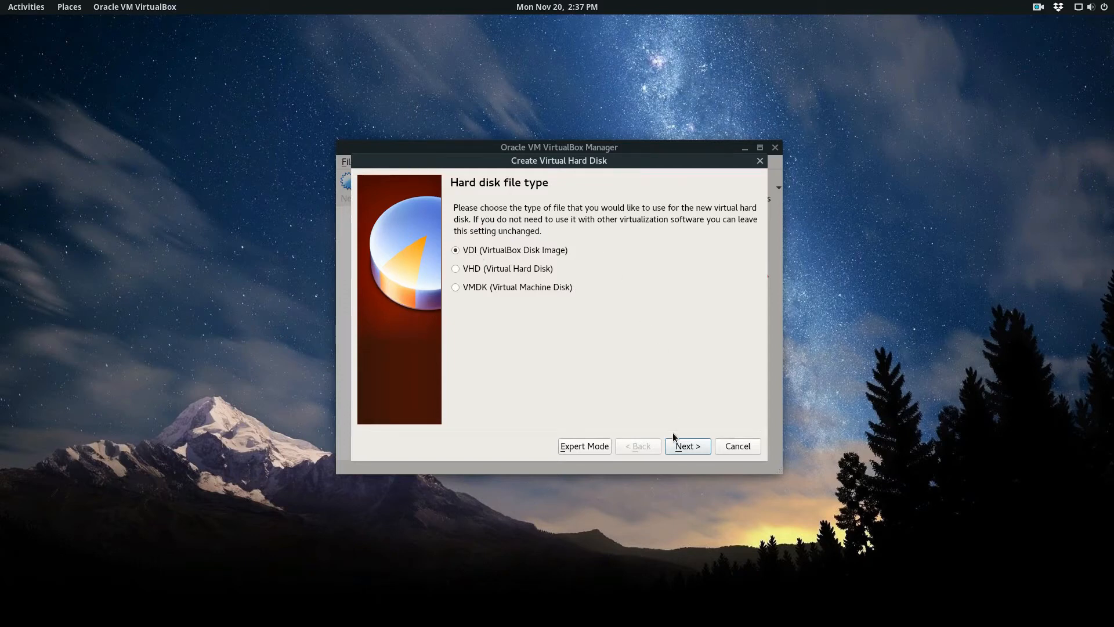
{"action": "left_click", "coordinate": [692, 447]}
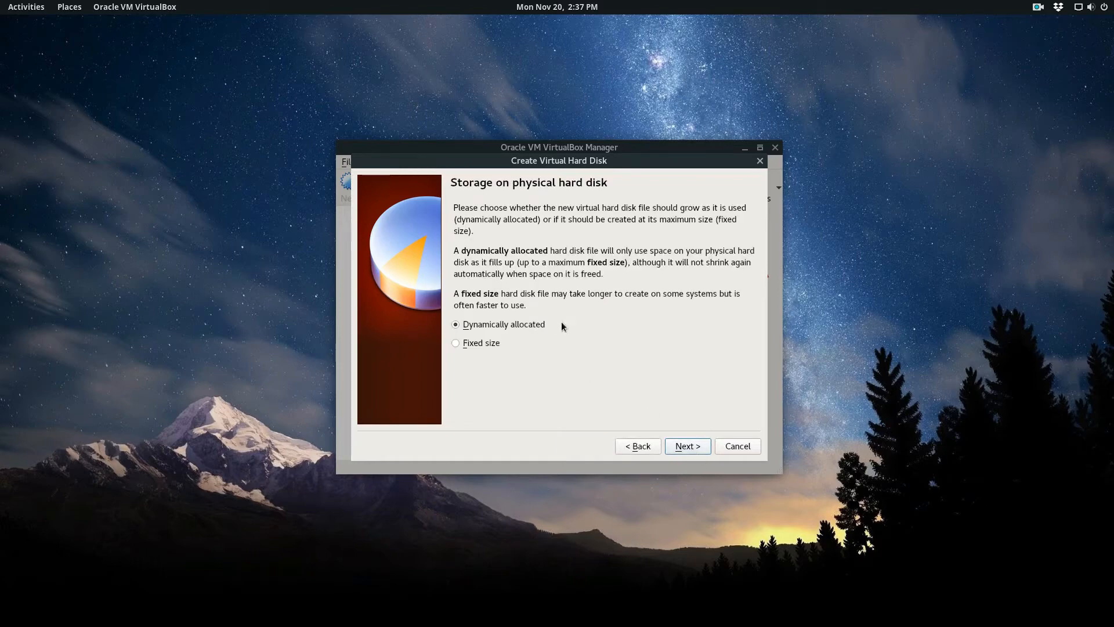
{"action": "left_click", "coordinate": [690, 447]}
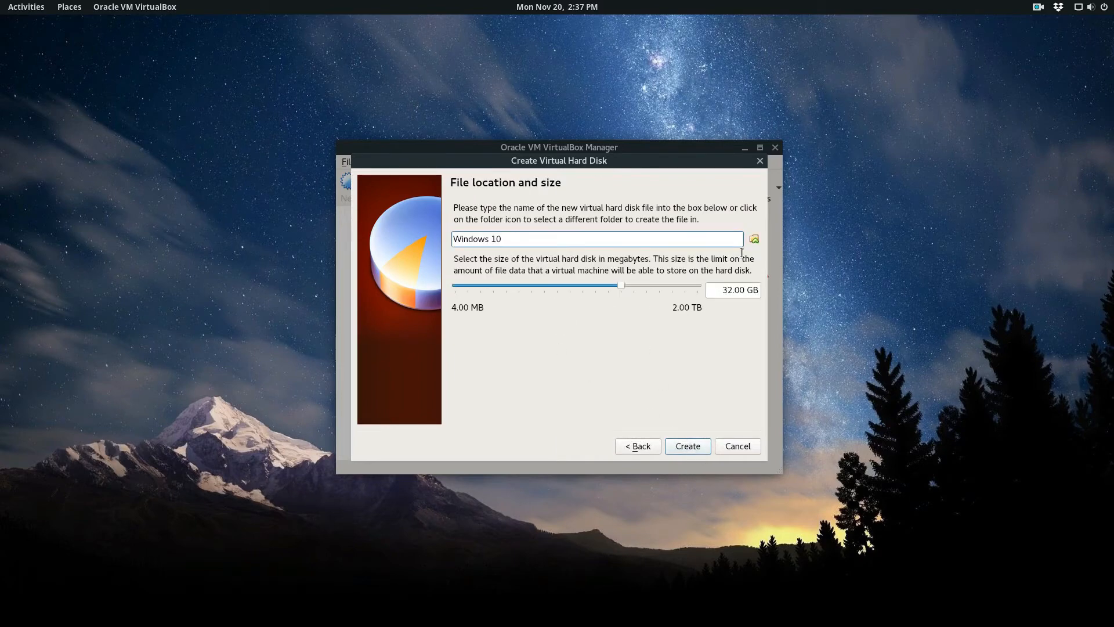
{"action": "left_click", "coordinate": [695, 448]}
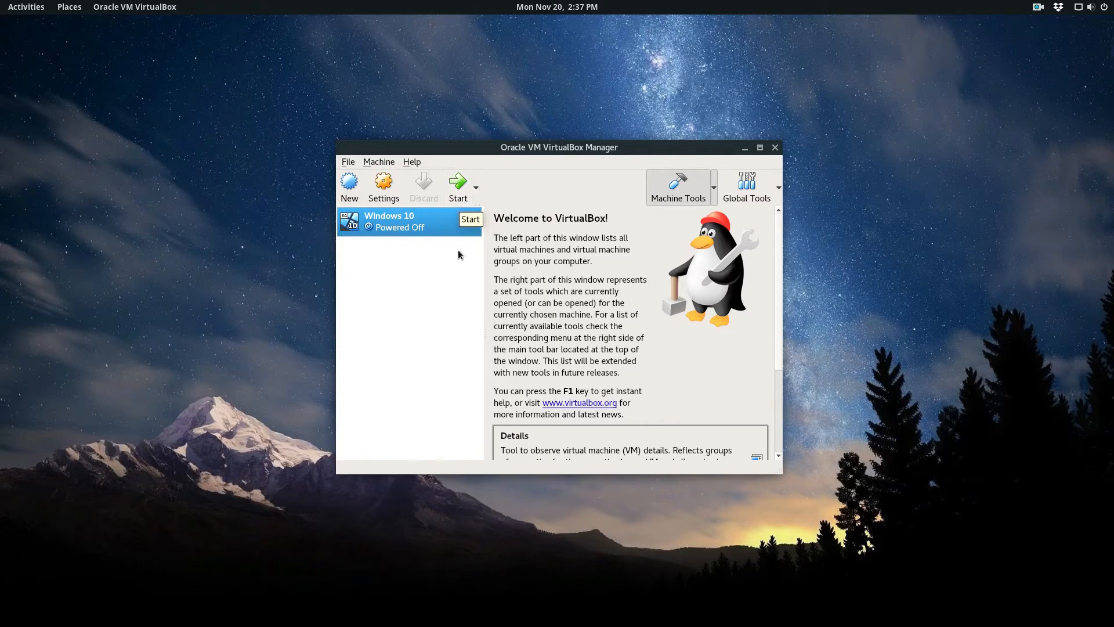
Step: Start the Windows 10 machine using Win10_1511_1_English_x64.iso from the Misc folder as its start-up disk
{"action": "left_click", "coordinate": [458, 191]}
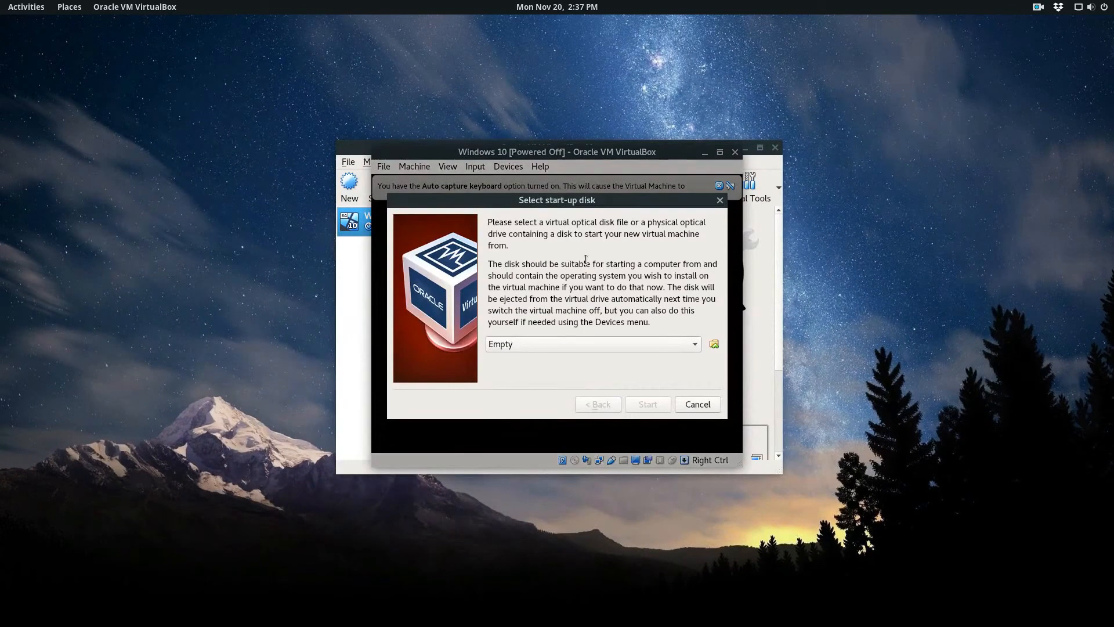
{"action": "left_click", "coordinate": [714, 344]}
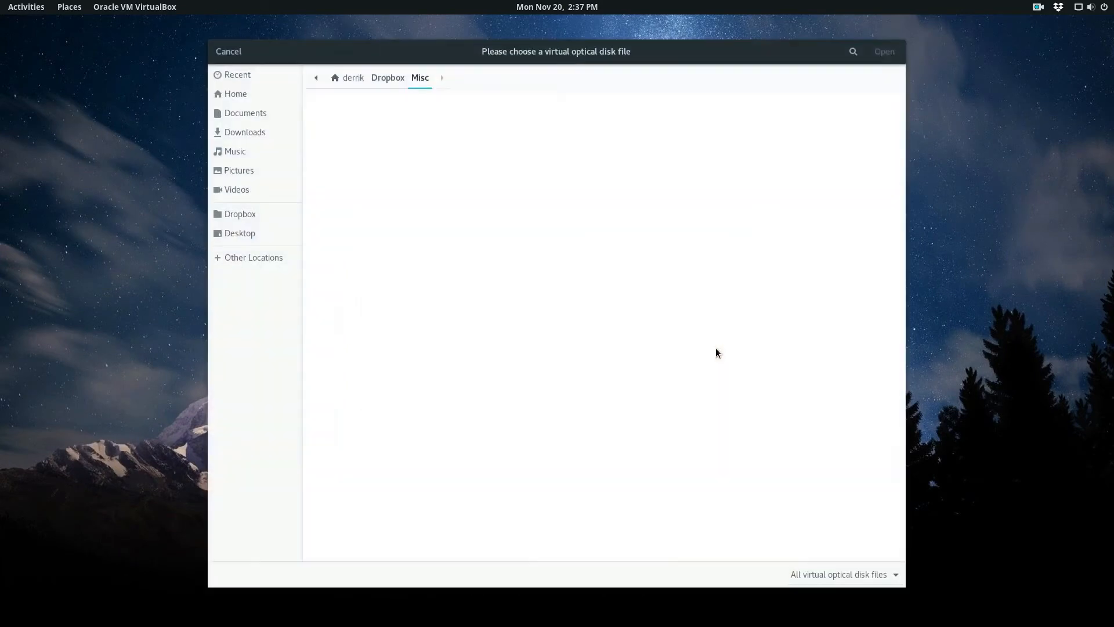
{"action": "left_click", "coordinate": [392, 249]}
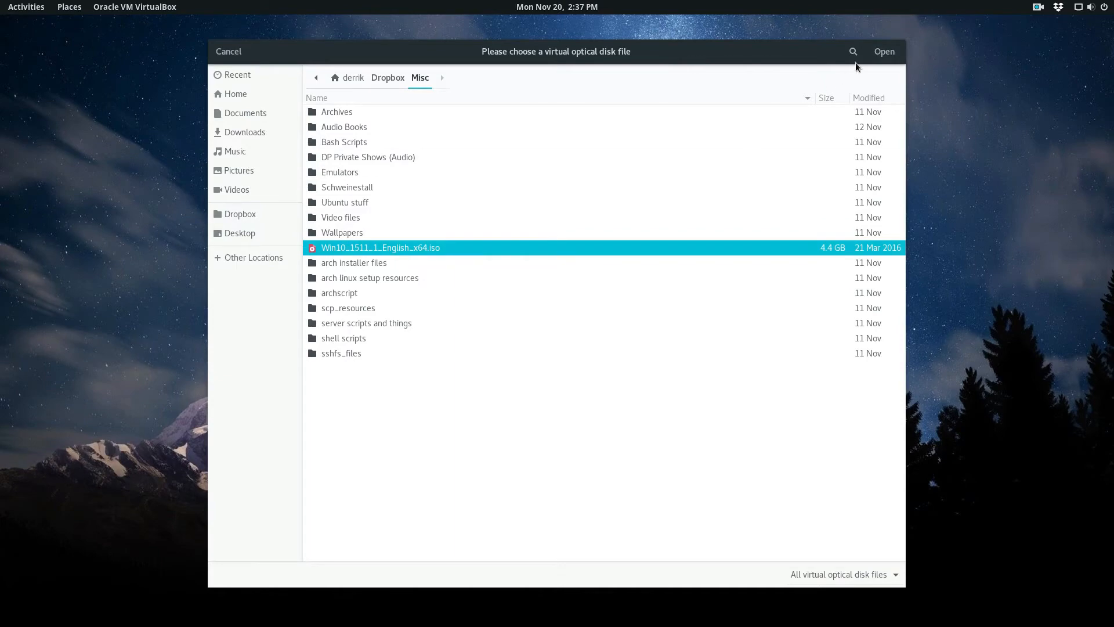
{"action": "left_click", "coordinate": [885, 52]}
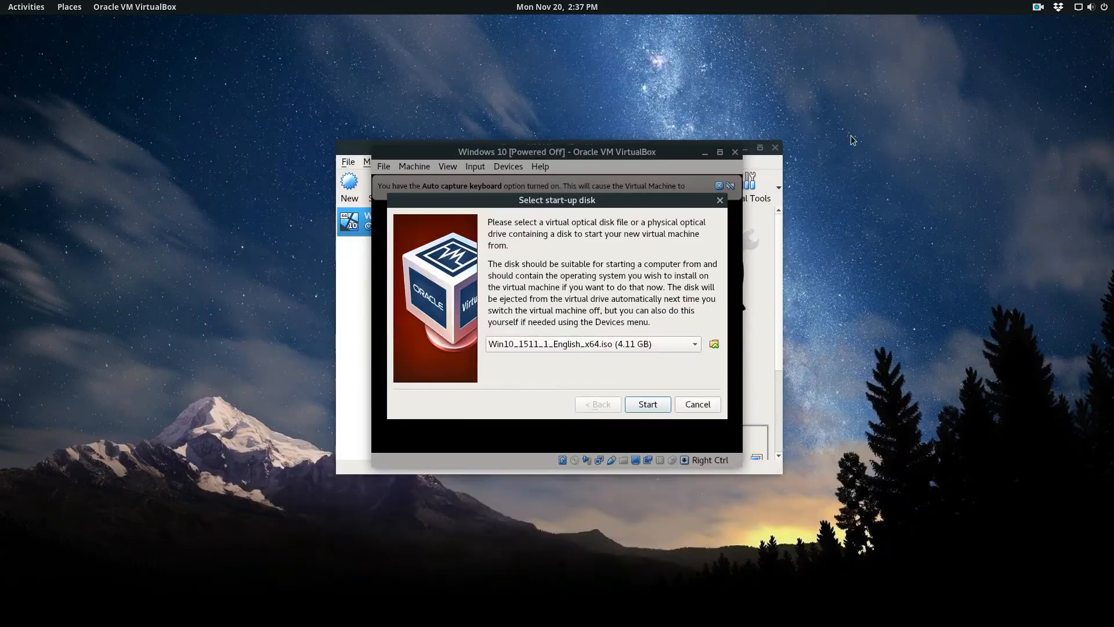
{"action": "left_click", "coordinate": [648, 404]}
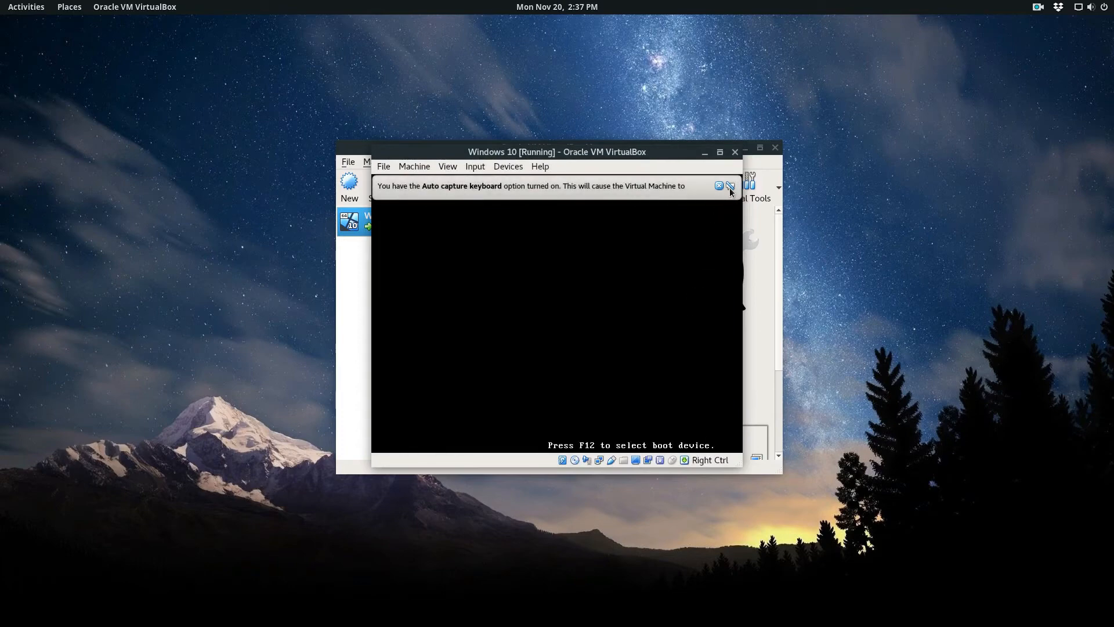
Step: Dismiss the keyboard capture and mouse integration notices permanently and maximize the running machine's window
{"action": "left_click", "coordinate": [730, 186]}
{"action": "left_click_drag", "start_coordinate": [556, 152], "coordinate": [556, 92]}
{"action": "left_click", "coordinate": [723, 92]}
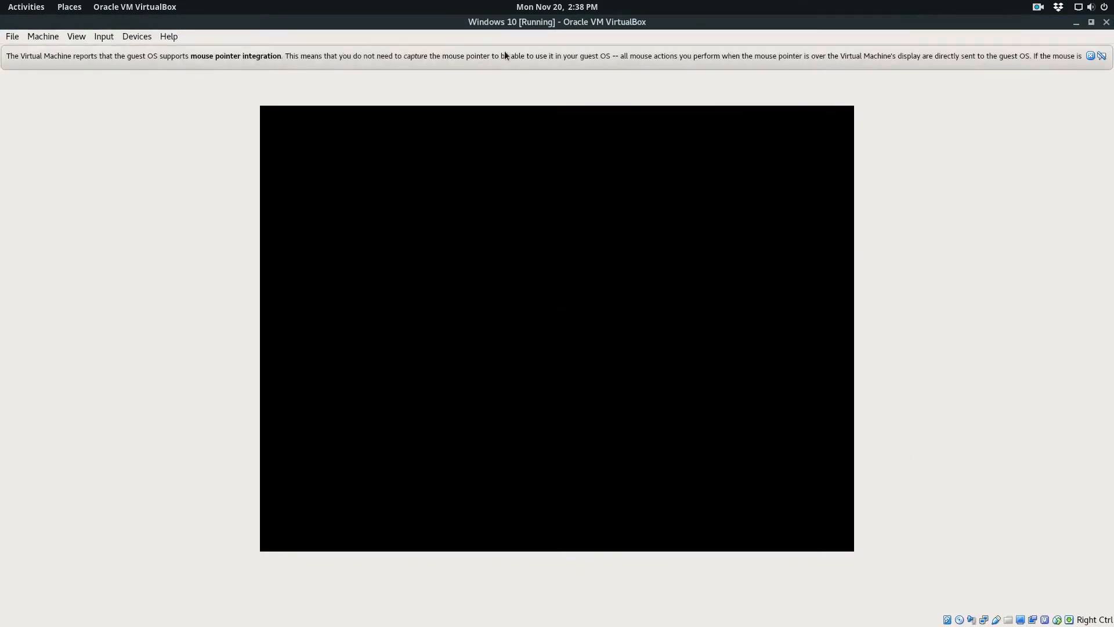
{"action": "left_click", "coordinate": [1101, 57]}
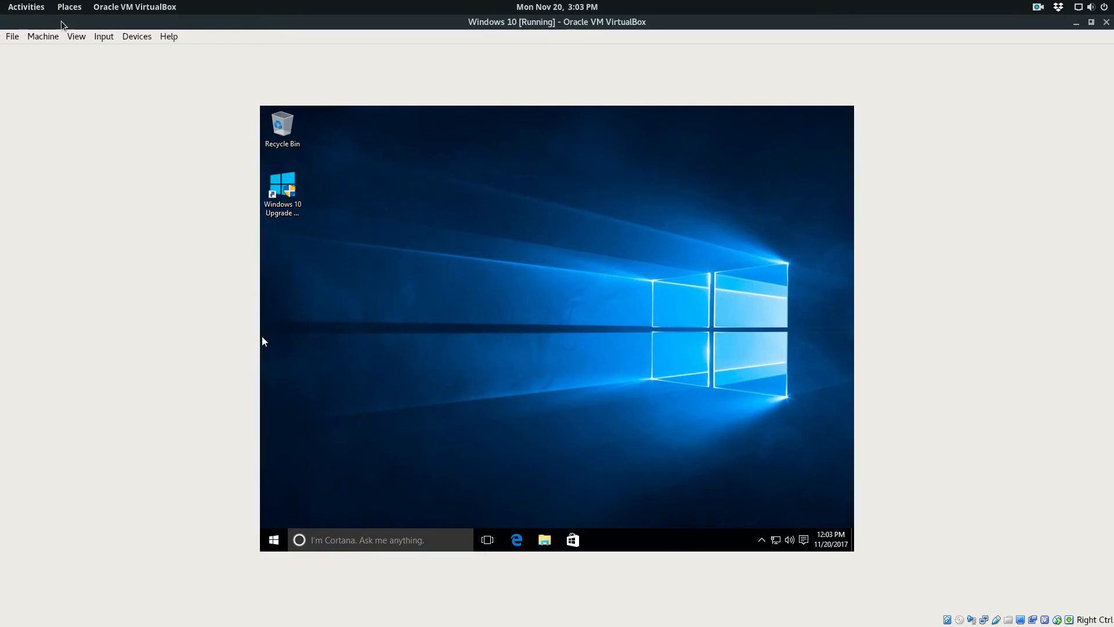
Step: Download the VirtualBox Guest Additions disk image and insert it into the machine's virtual optical drive
{"action": "left_click", "coordinate": [100, 38]}
{"action": "mouse_move", "coordinate": [83, 38]}
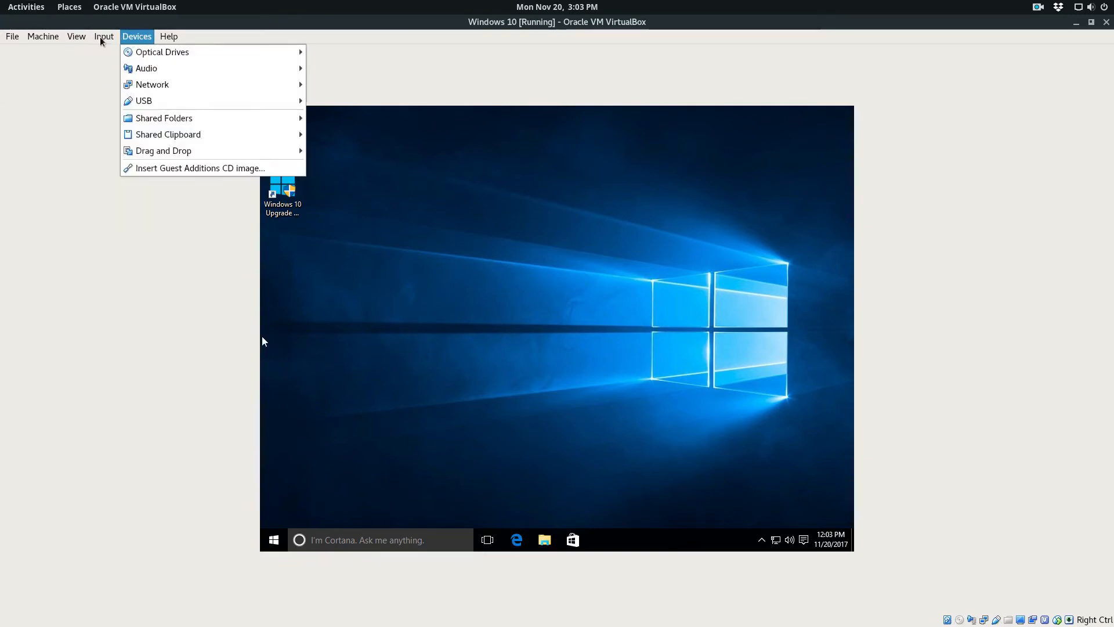
{"action": "mouse_move", "coordinate": [126, 38]}
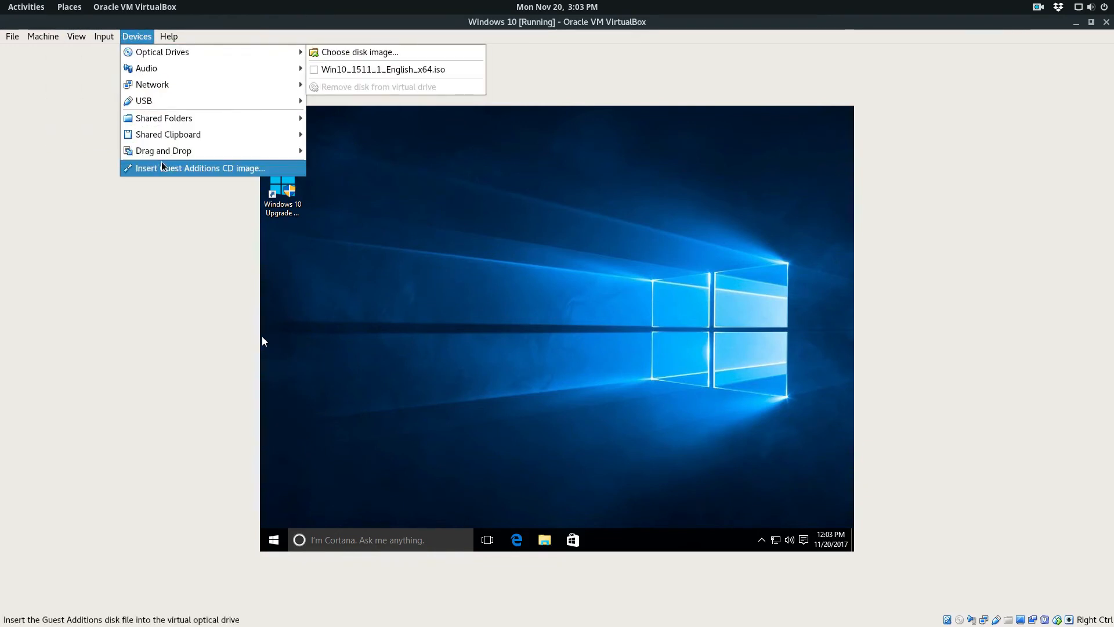
{"action": "left_click", "coordinate": [270, 169]}
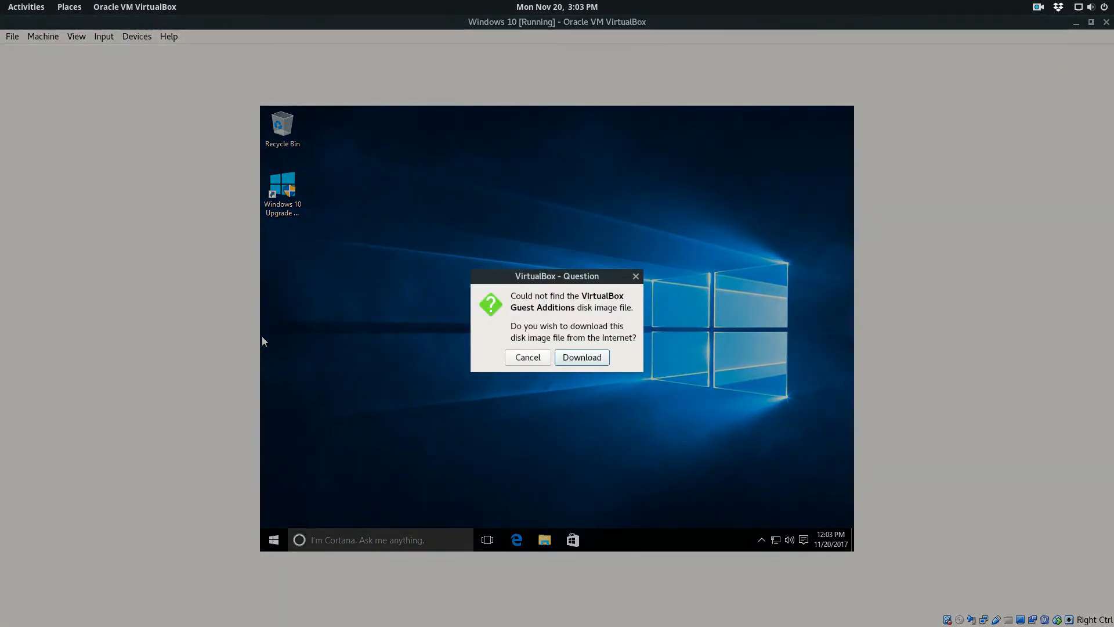
{"action": "left_click", "coordinate": [569, 357]}
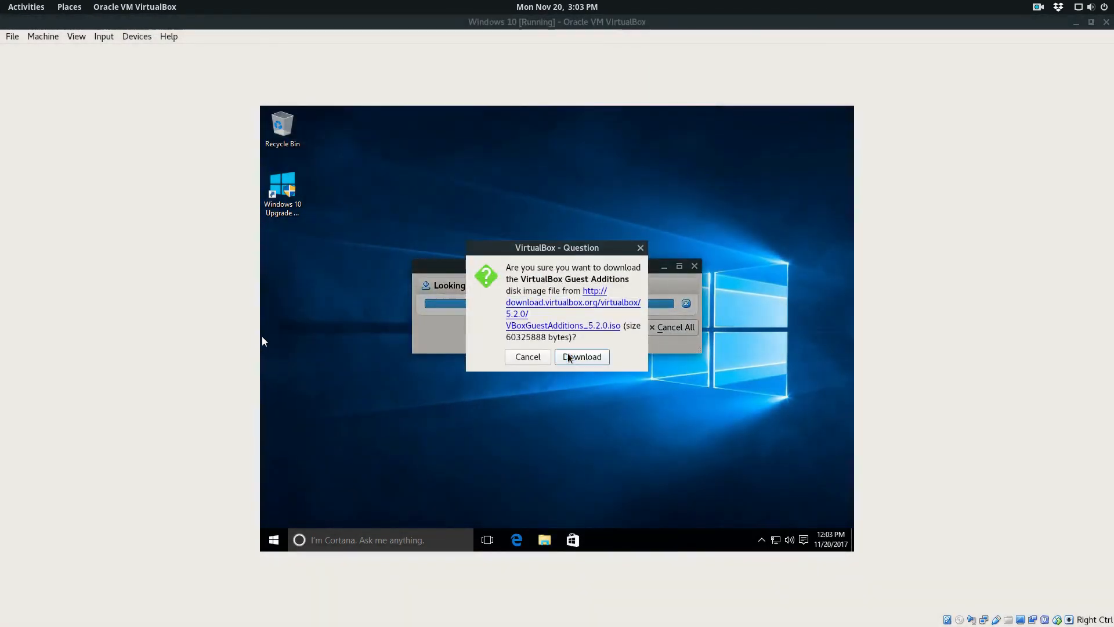
{"action": "left_click", "coordinate": [569, 357]}
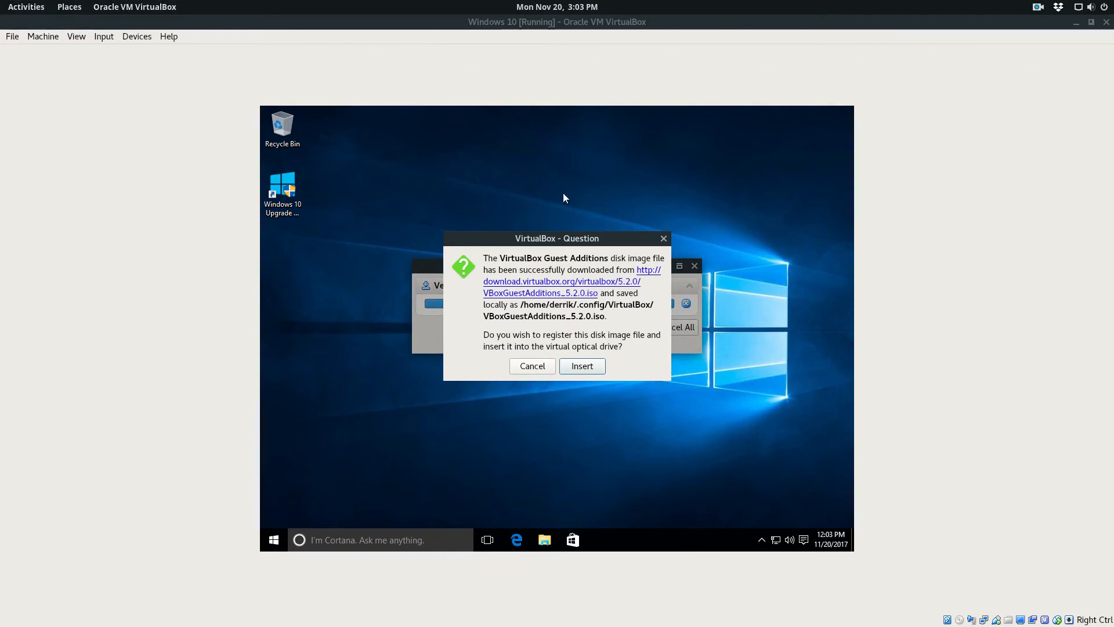
{"action": "left_click", "coordinate": [601, 371]}
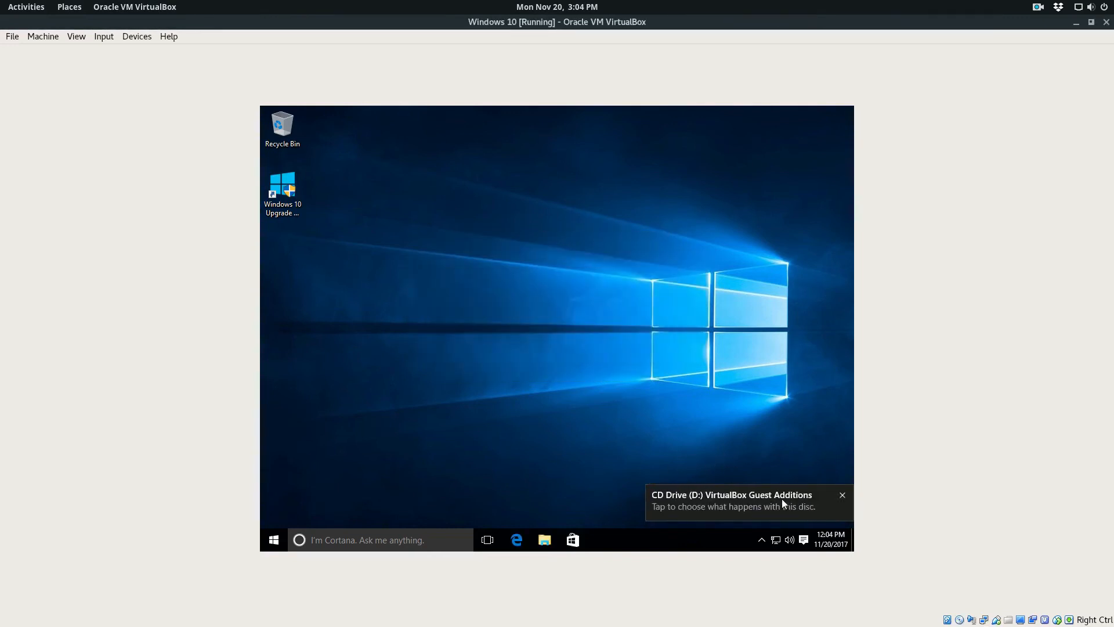
{"action": "left_click", "coordinate": [959, 619]}
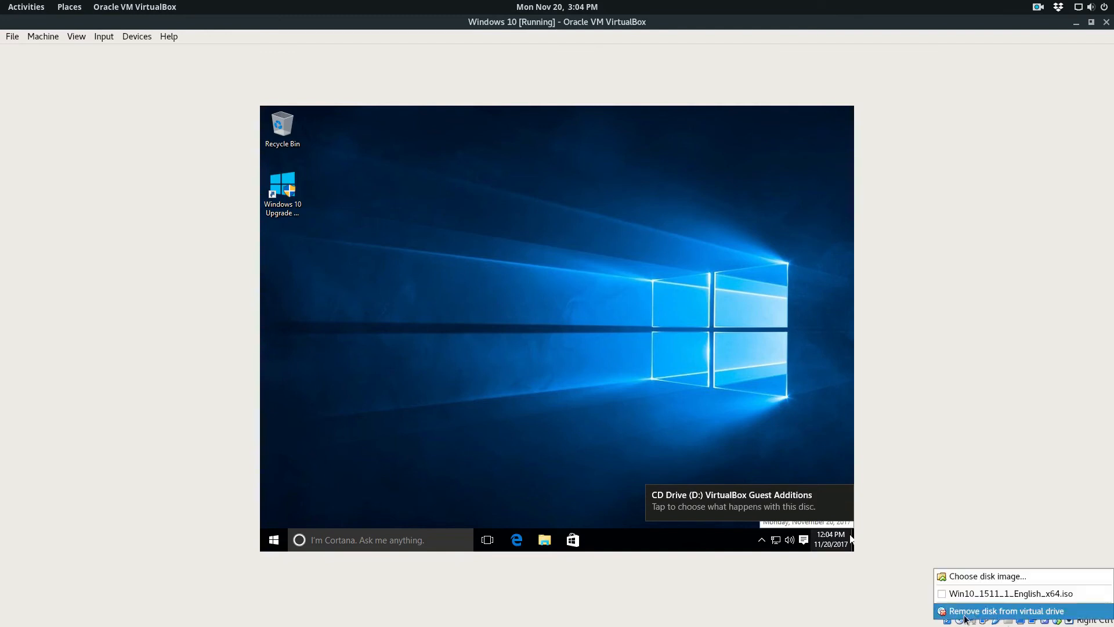
{"action": "left_click", "coordinate": [1003, 473]}
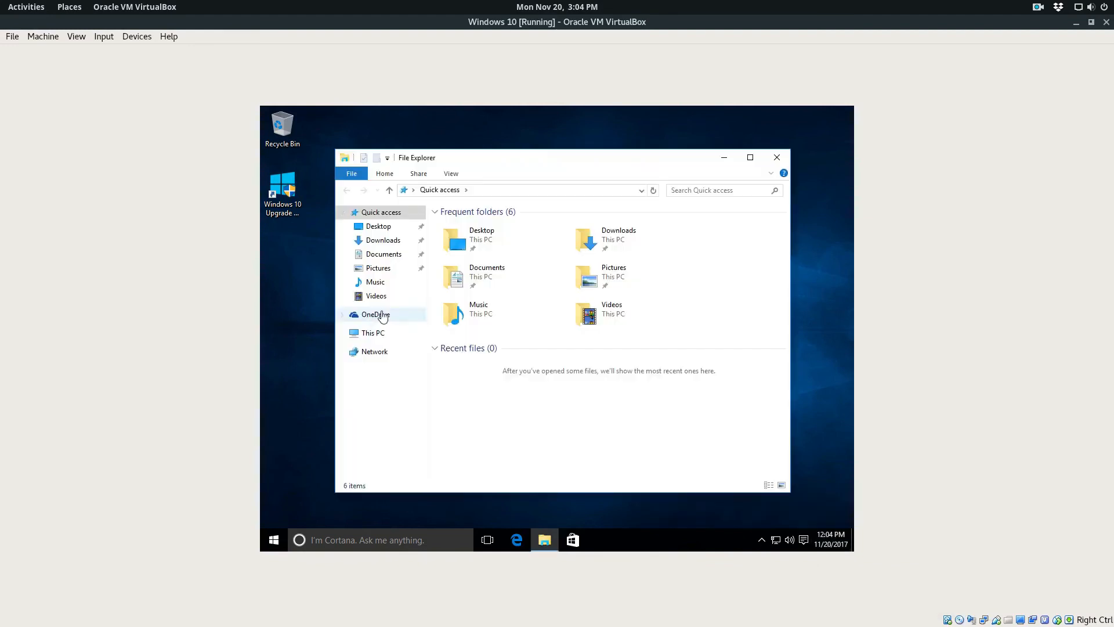
Step: Launch the Guest Additions installer from CD Drive (D:) in This PC and allow it to make changes
{"action": "left_click", "coordinate": [366, 335]}
{"action": "right_click", "coordinate": [616, 345]}
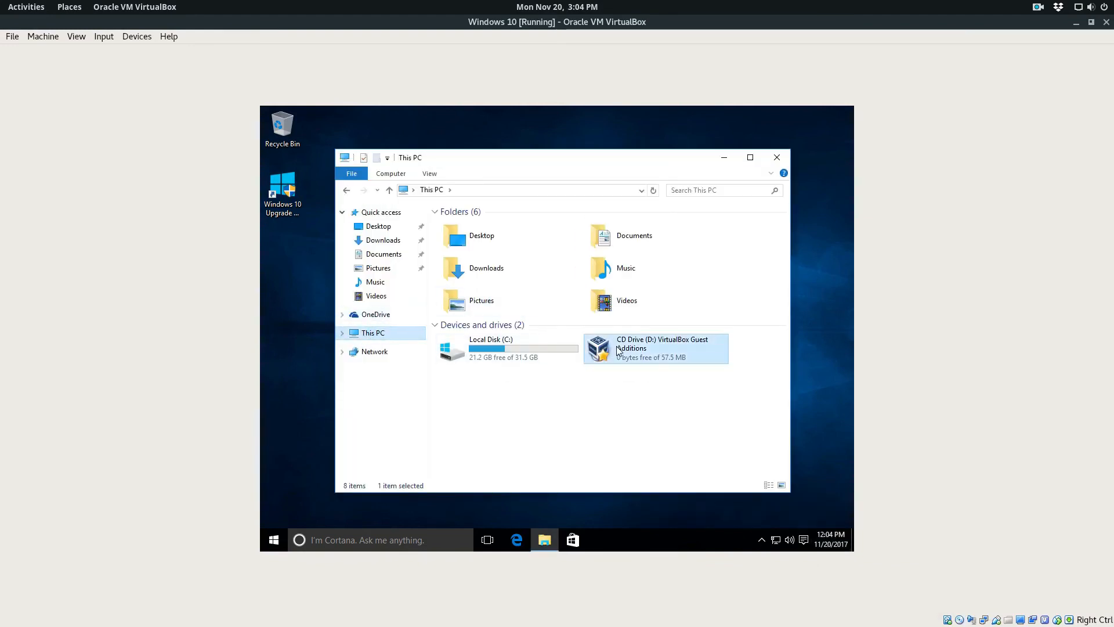
{"action": "left_click", "coordinate": [708, 355]}
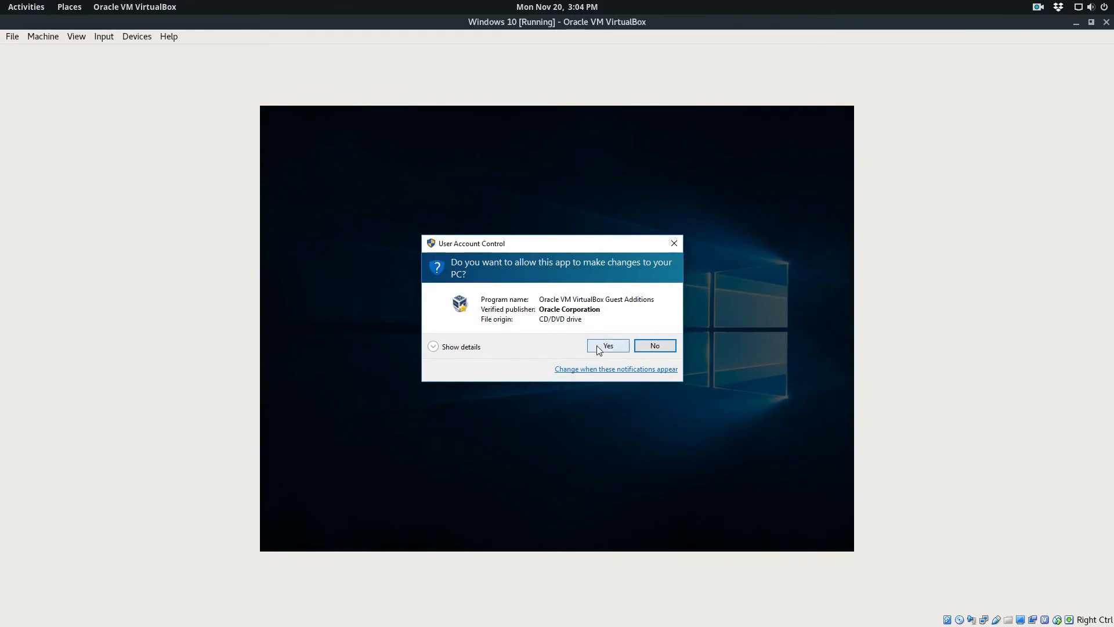
{"action": "left_click", "coordinate": [600, 346]}
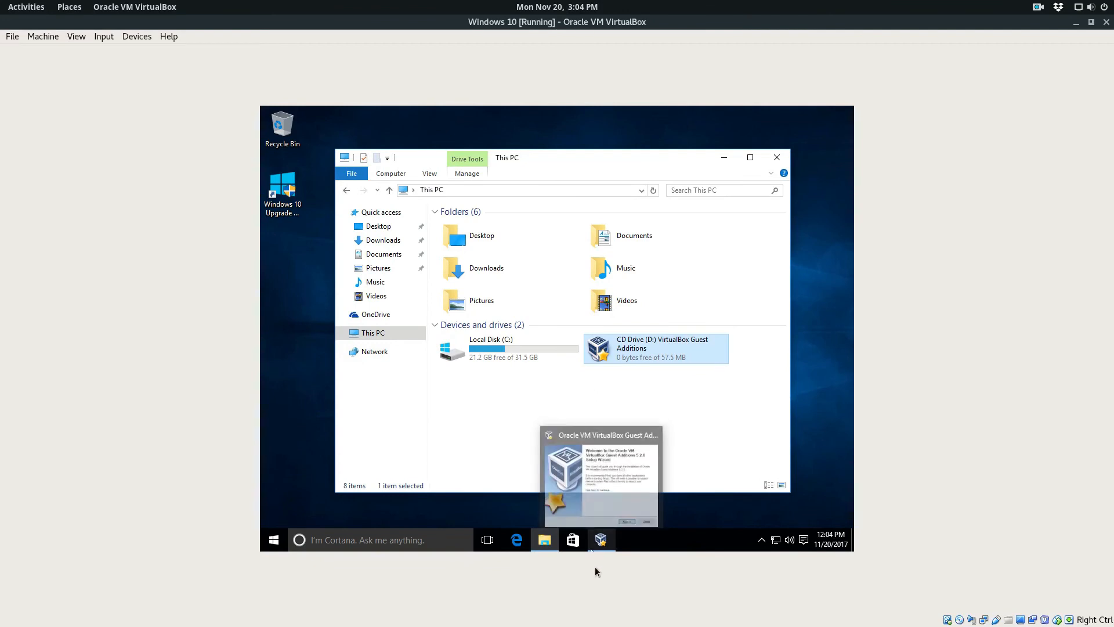
Step: Install Guest Additions 5.2.0 with the default location and components, approving the Oracle Corporation device software
{"action": "left_click", "coordinate": [602, 540]}
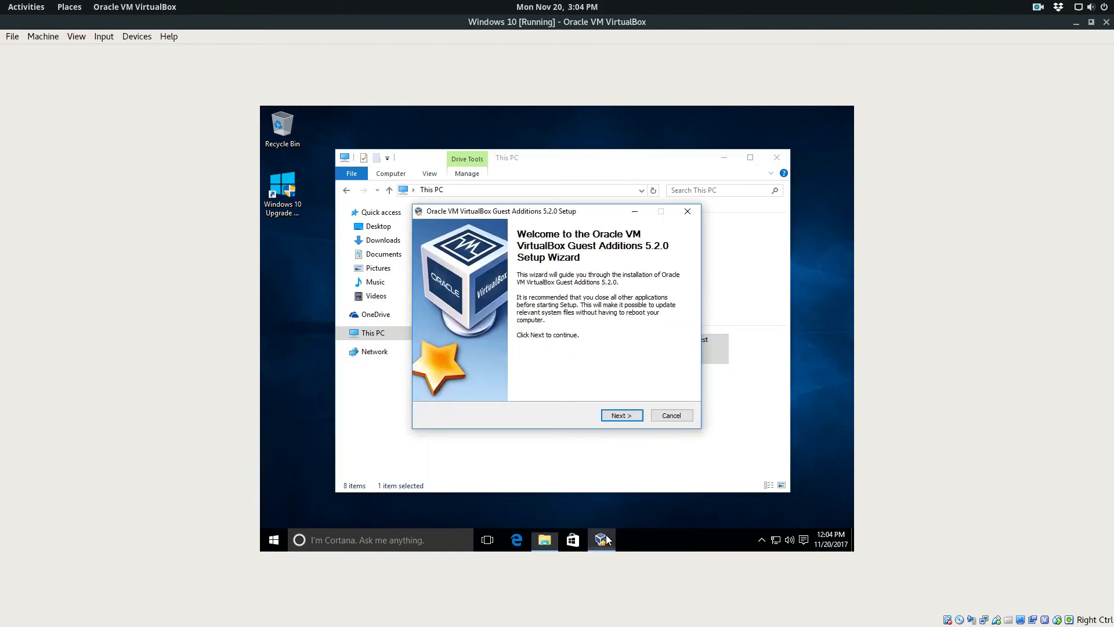
{"action": "left_click", "coordinate": [620, 416]}
{"action": "left_click", "coordinate": [618, 416]}
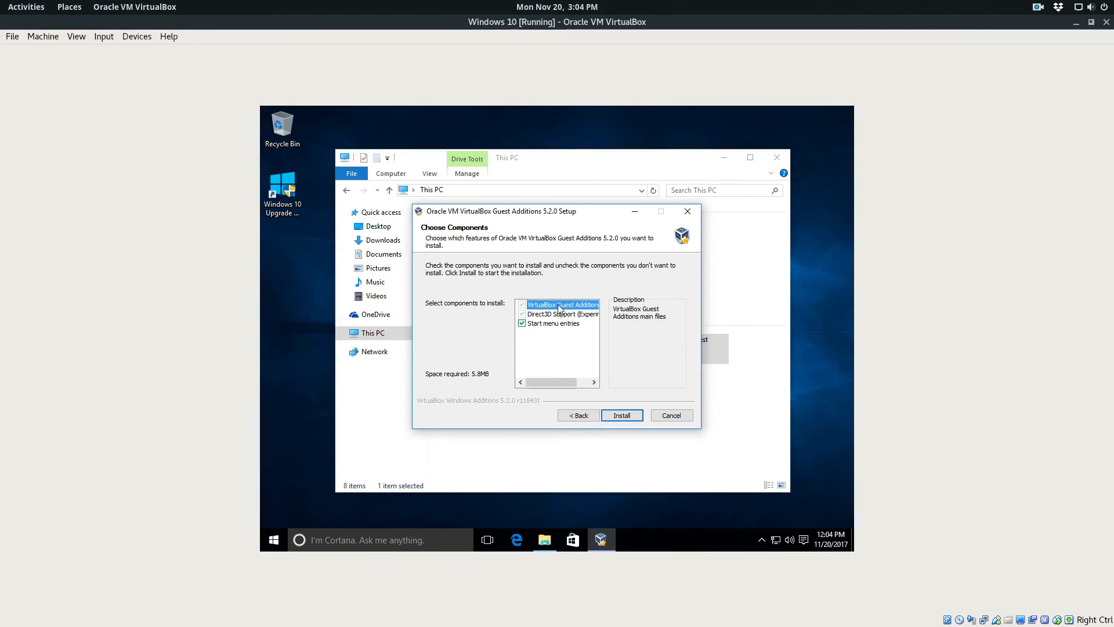
{"action": "left_click", "coordinate": [619, 419]}
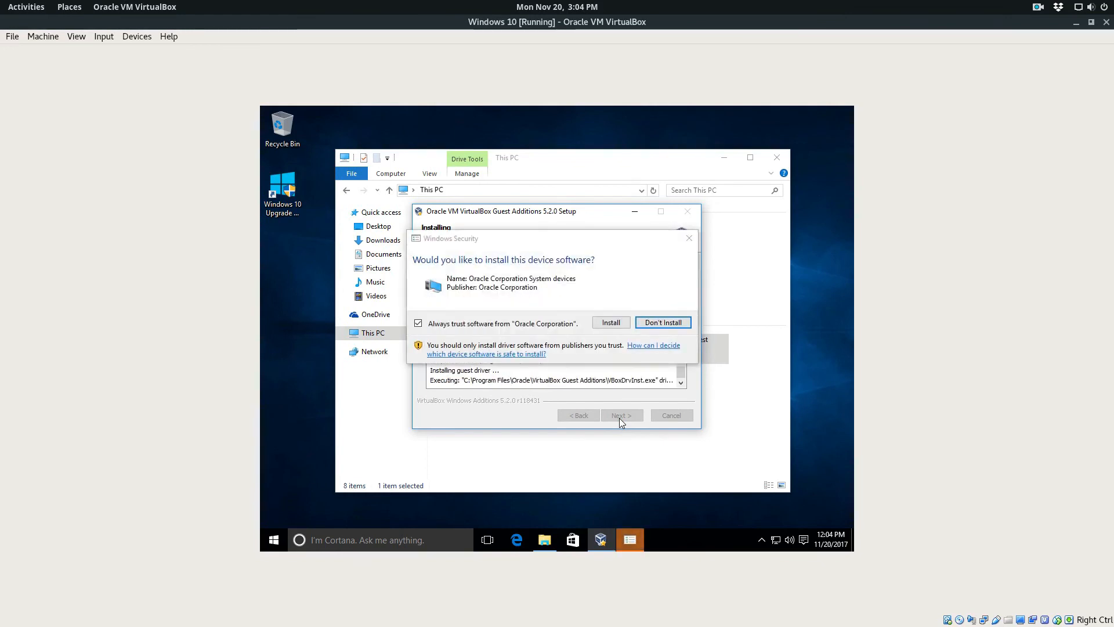
{"action": "left_click", "coordinate": [608, 325]}
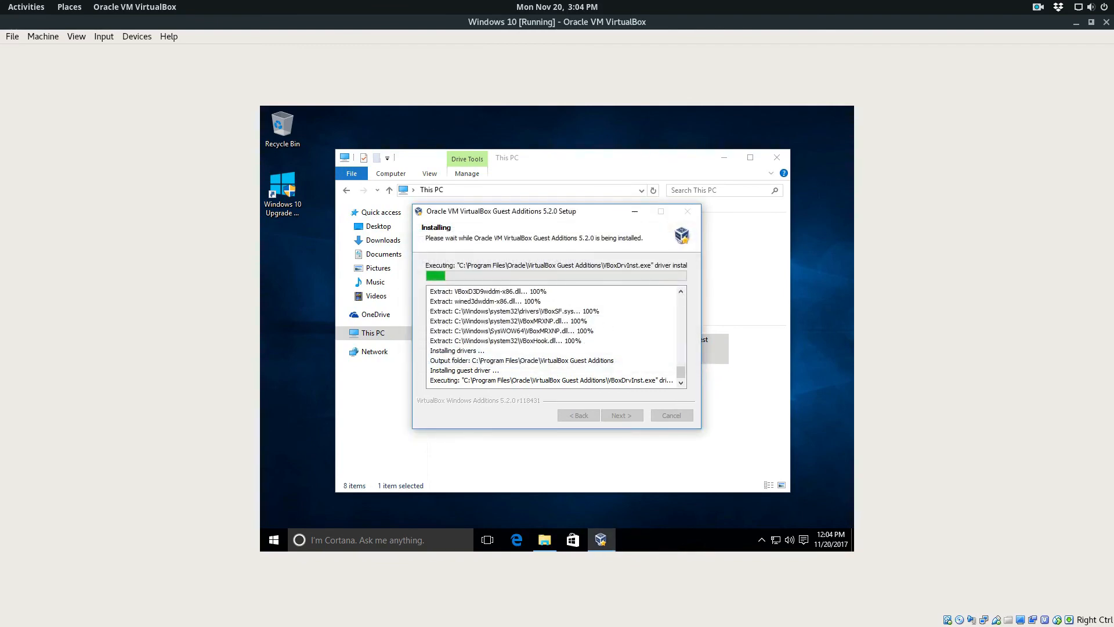
{"action": "mouse_move", "coordinate": [1, 1]}
{"action": "left_click", "coordinate": [174, 122]}
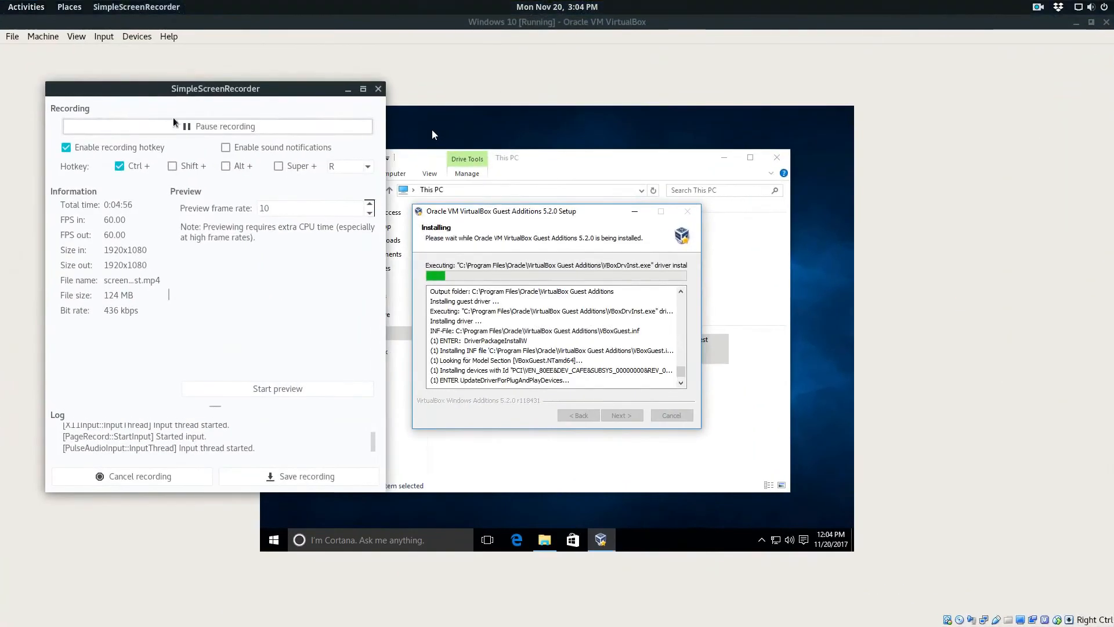
{"action": "left_click", "coordinate": [348, 91]}
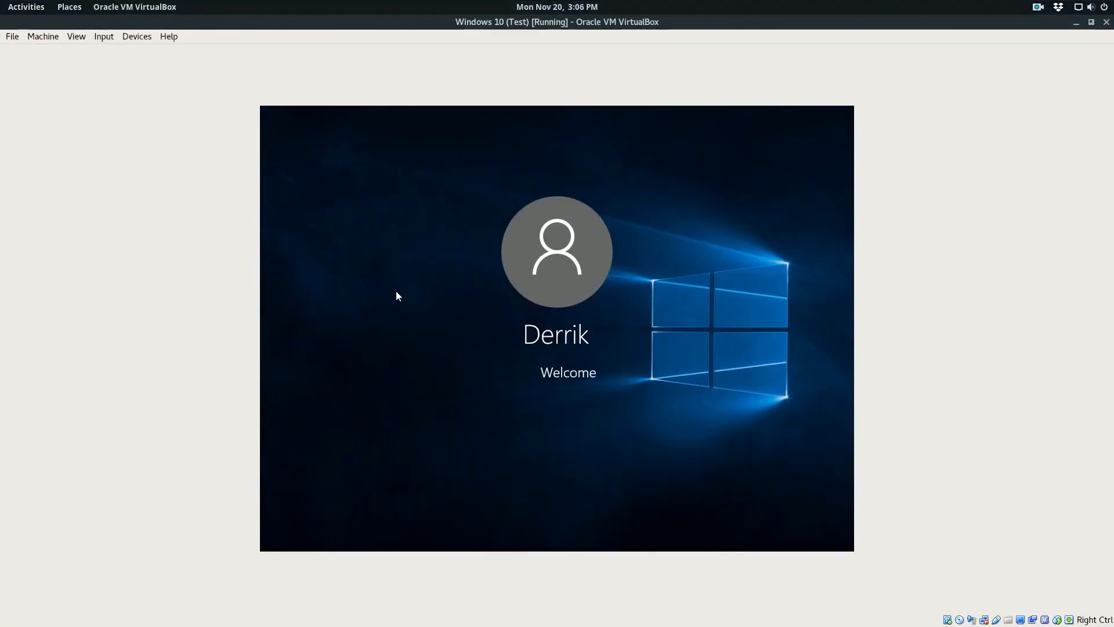
Step: Restore, enlarge and reposition the Windows 10 (Test) window beside the VirtualBox Manager, and close the running machine with its state saved
{"action": "double_click", "coordinate": [960, 22]}
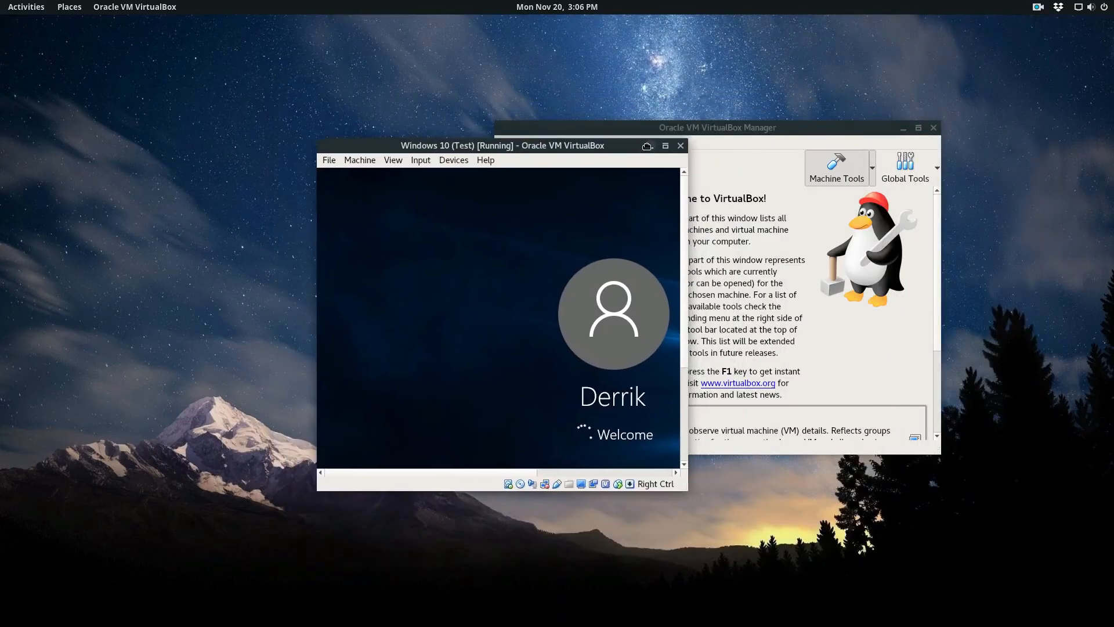
{"action": "left_click_drag", "start_coordinate": [508, 471], "coordinate": [904, 578]}
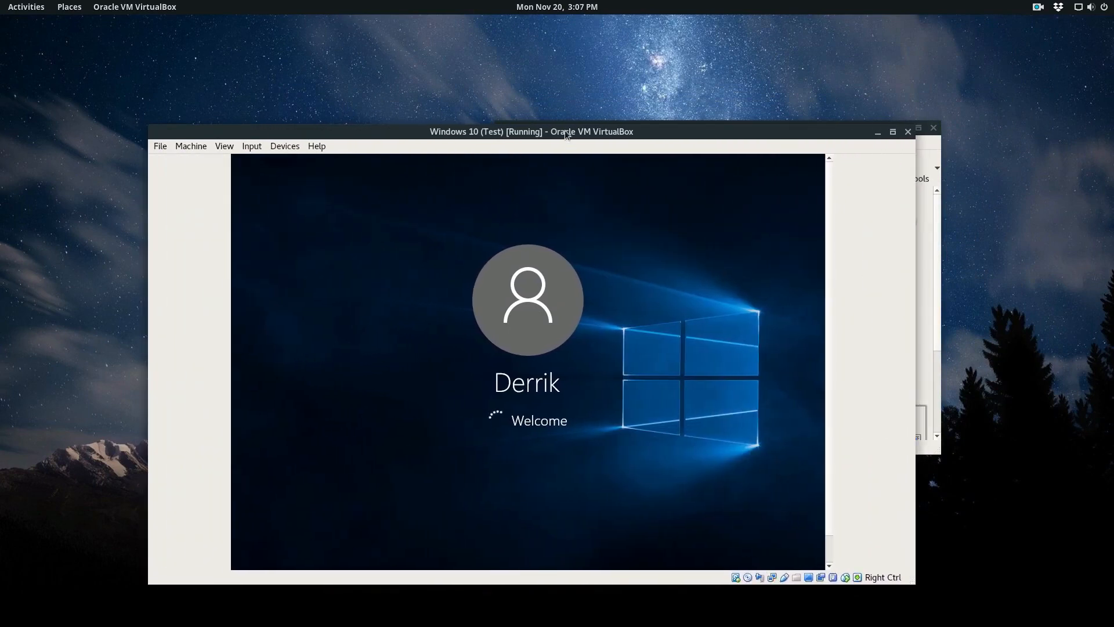
{"action": "left_click_drag", "start_coordinate": [565, 138], "coordinate": [449, 63]}
{"action": "left_click", "coordinate": [837, 149]}
{"action": "left_click_drag", "start_coordinate": [793, 136], "coordinate": [929, 193]}
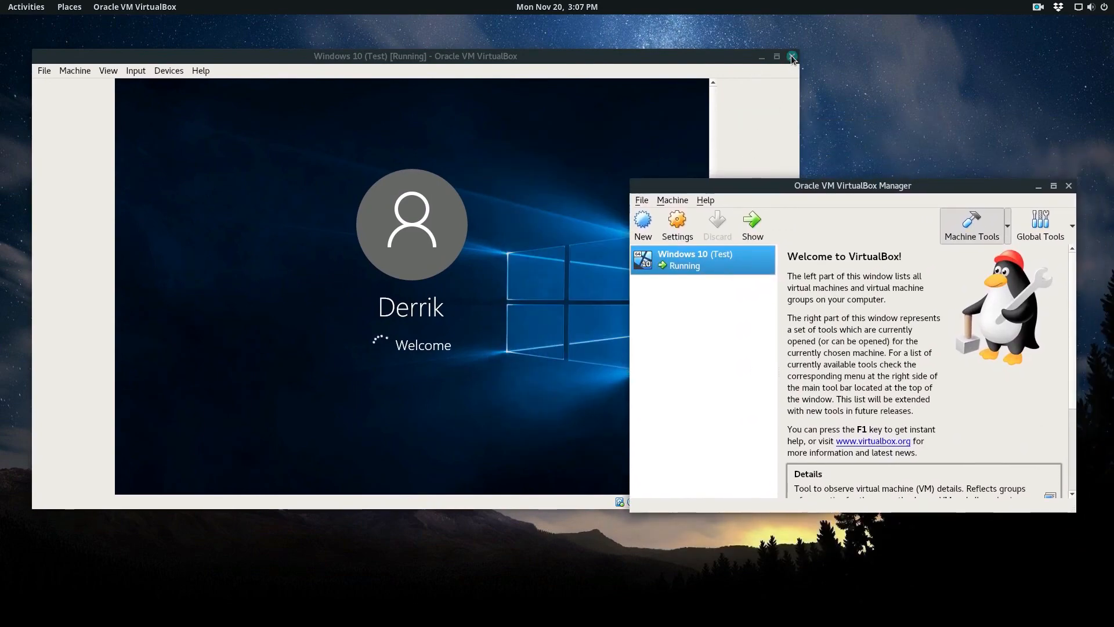
{"action": "left_click", "coordinate": [791, 55]}
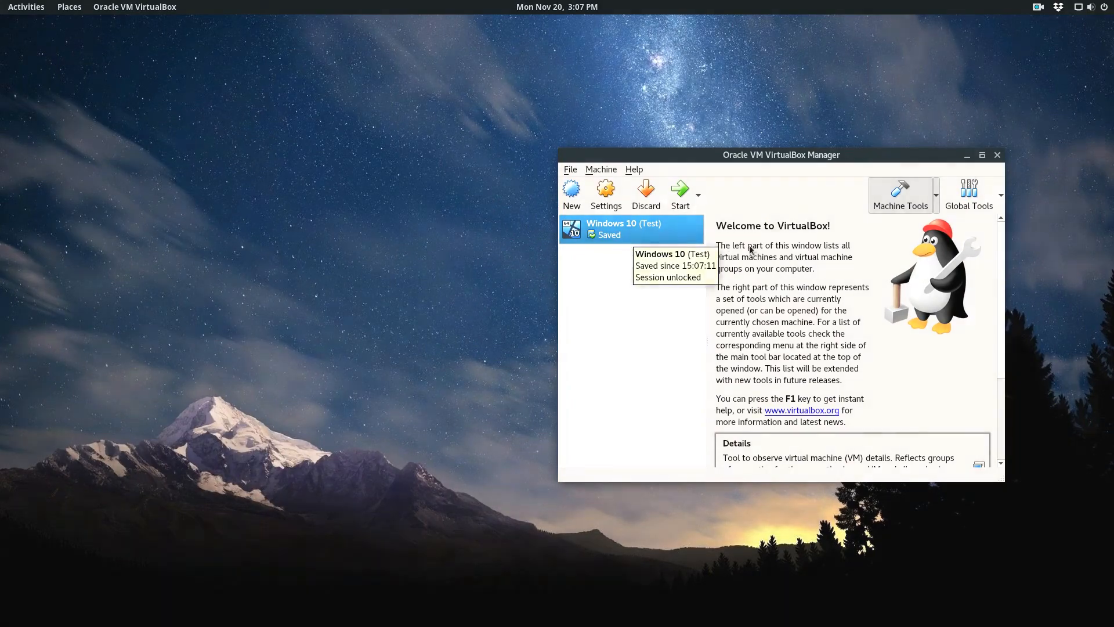